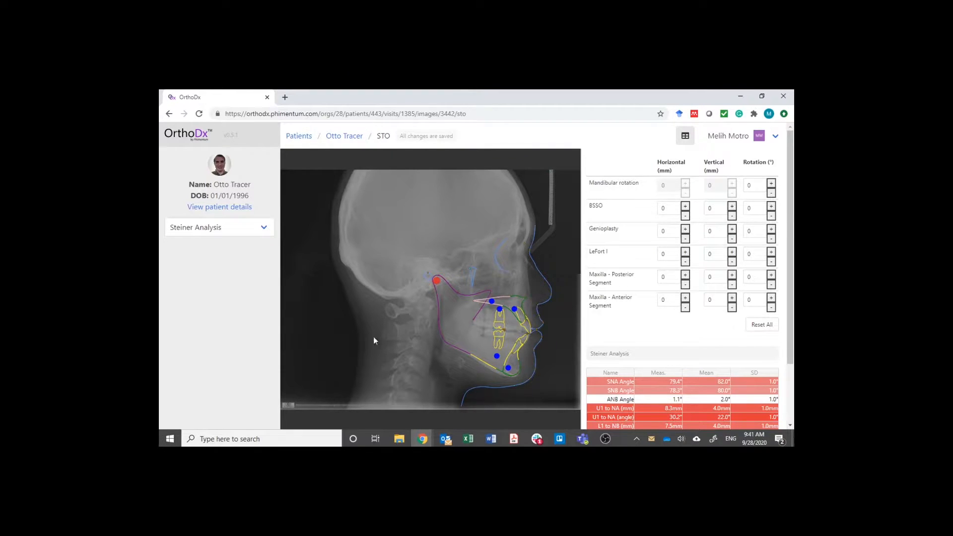
# - Review the list of available analyses and the full Steiner Analysis measurement table
pyautogui.click(213, 229)
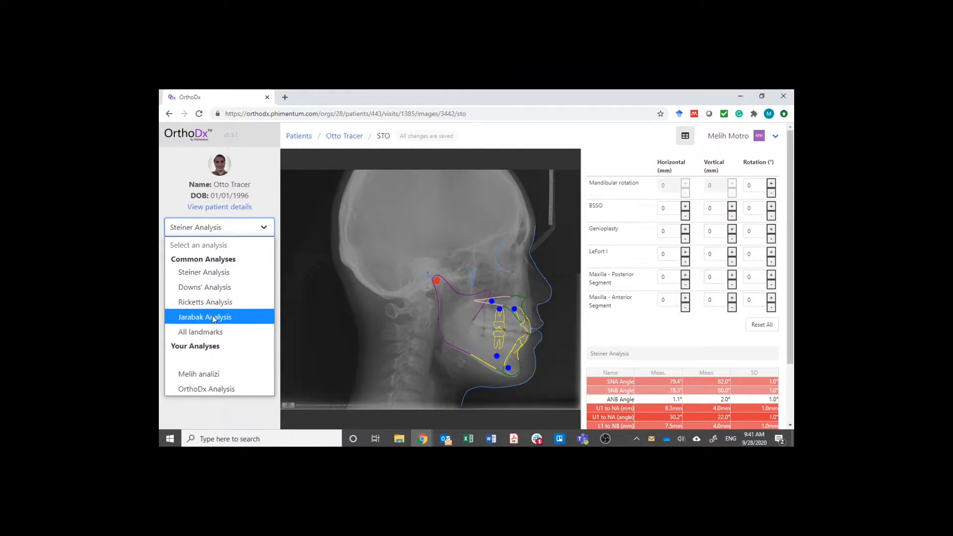
pyautogui.click(231, 223)
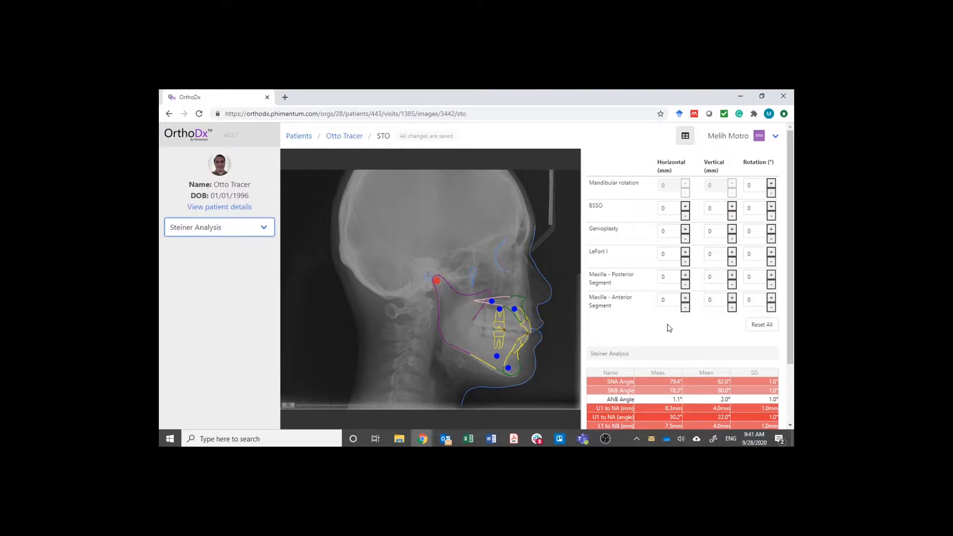
pyautogui.scroll(-3, 718, 397)
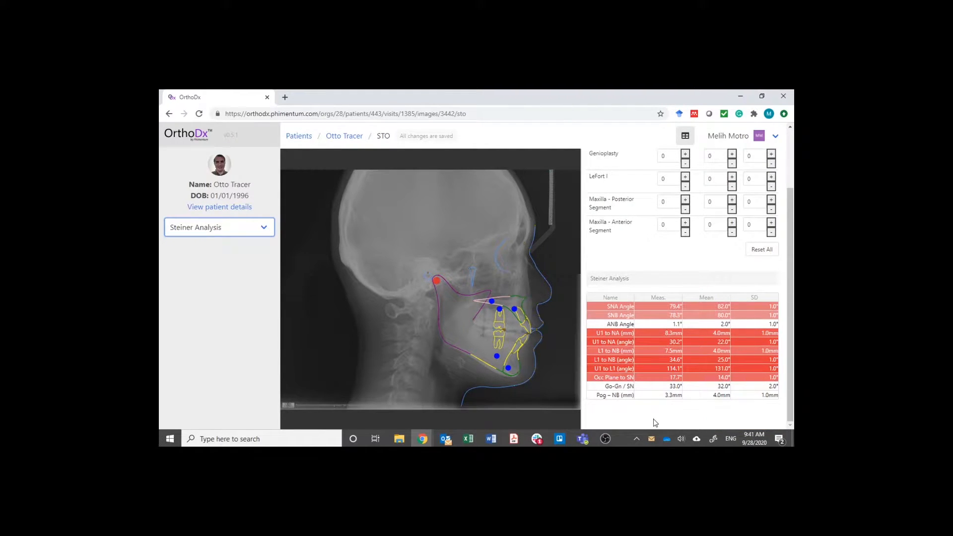
pyautogui.scroll(3, 653, 419)
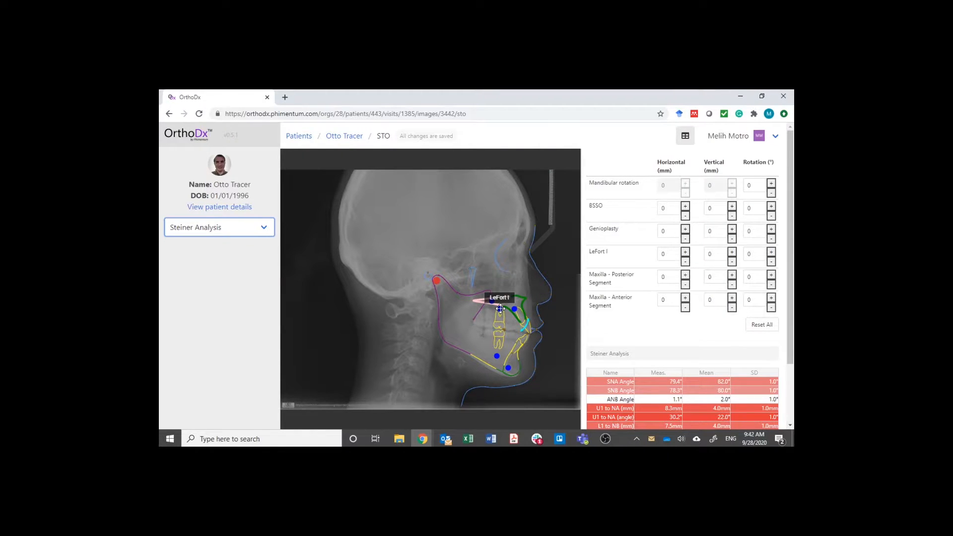
# - Move the LeFort I segment on the tracing to about 6 mm horizontally and -3.4 mm vertically
pyautogui.moveTo(501, 308); pyautogui.dragTo(510, 311)
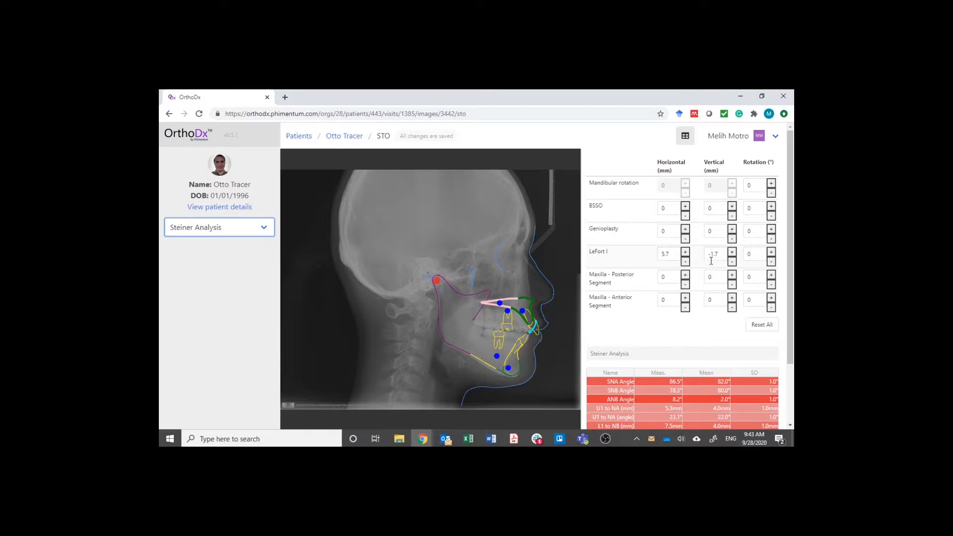
pyautogui.moveTo(507, 311); pyautogui.dragTo(508, 304)
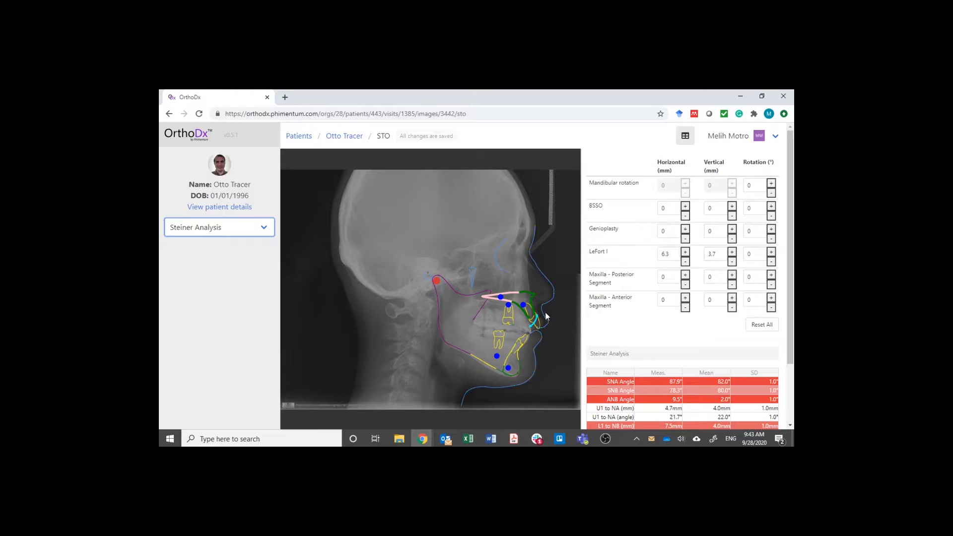
pyautogui.moveTo(508, 313); pyautogui.dragTo(508, 320)
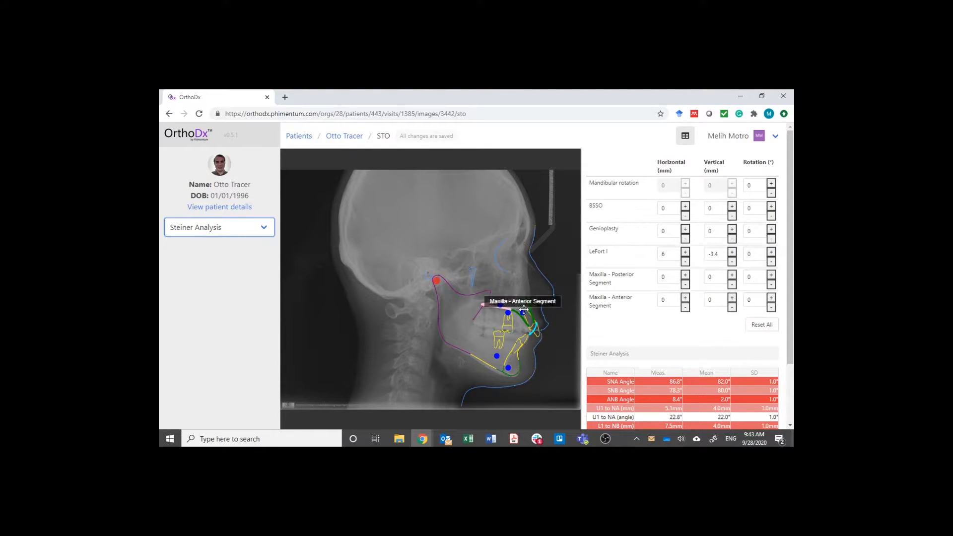
# - Move the BSSO segment about 6.3 mm horizontally and -0.9 mm vertically, rotate it about -6.6°, and check the Steiner measurements
pyautogui.moveTo(496, 356); pyautogui.dragTo(506, 356)
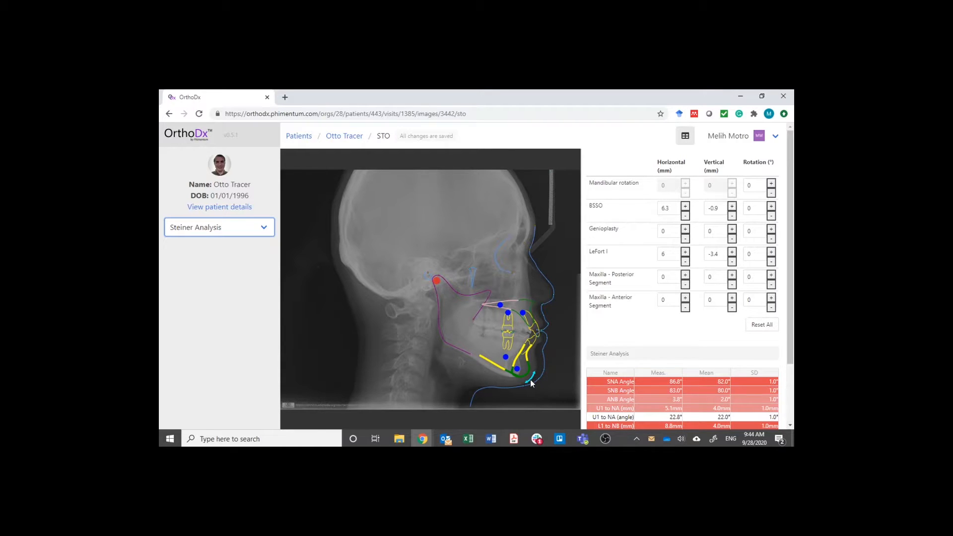
pyautogui.moveTo(532, 383); pyautogui.dragTo(533, 381)
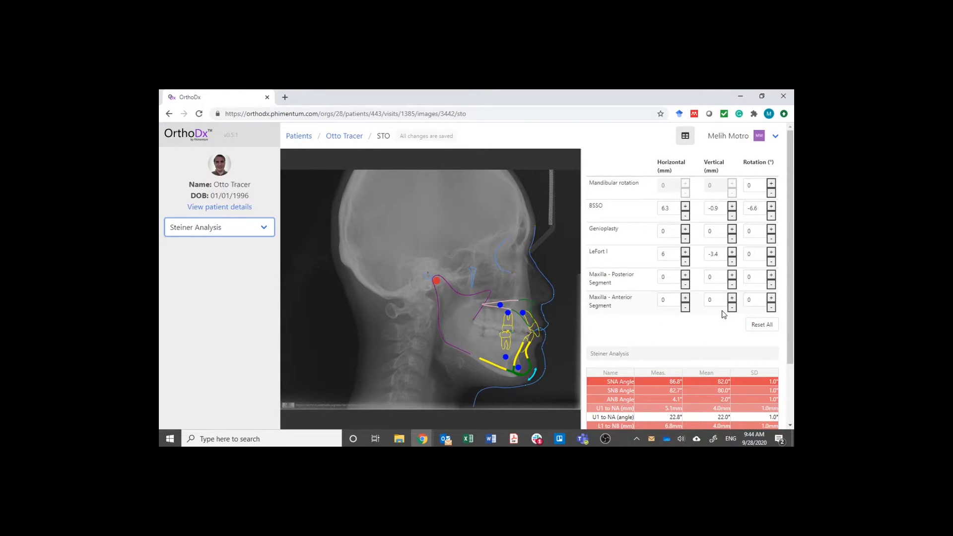
pyautogui.moveTo(790, 311); pyautogui.dragTo(785, 375)
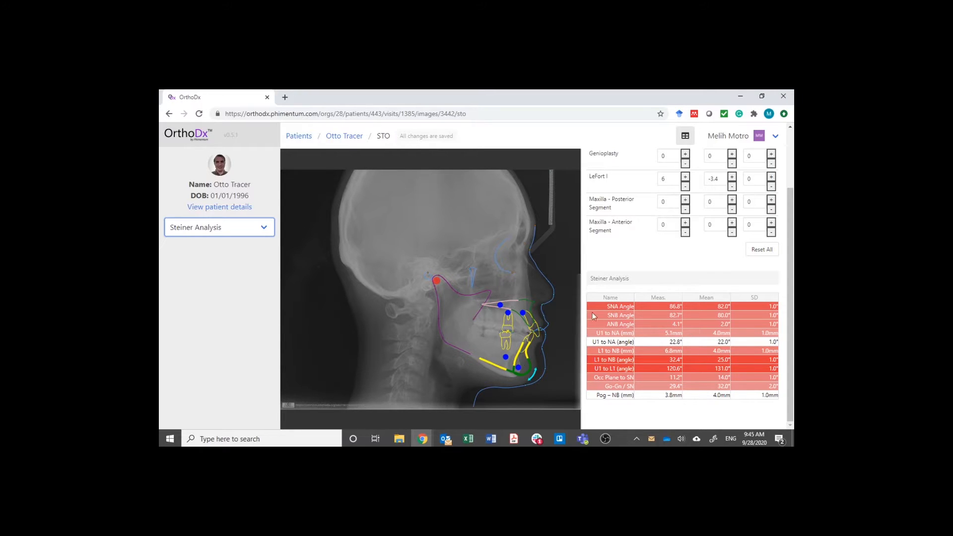
pyautogui.scroll(2, 592, 312)
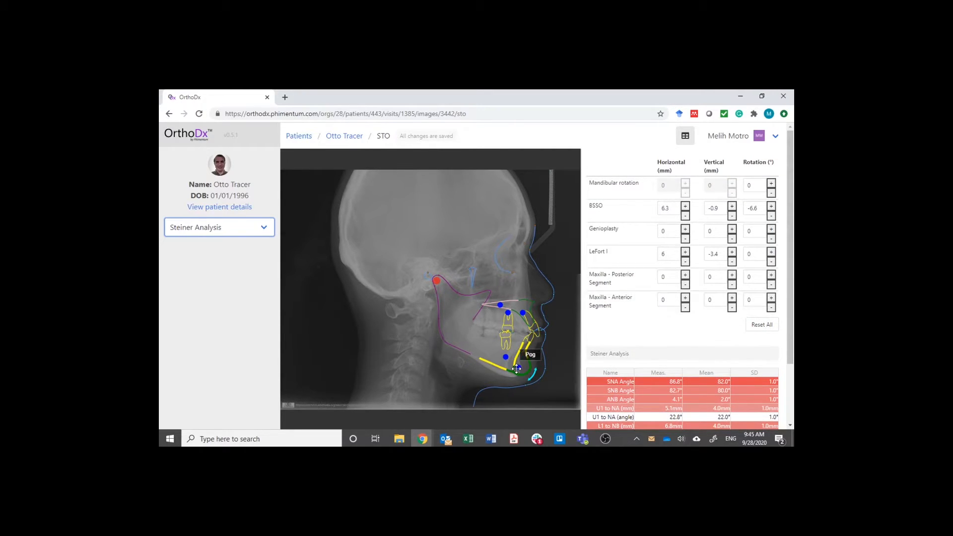
# - Move the genioplasty segment about 2 mm horizontally and 1.6 mm vertically, and rotate it about -4.7°
pyautogui.moveTo(519, 368); pyautogui.dragTo(523, 366)
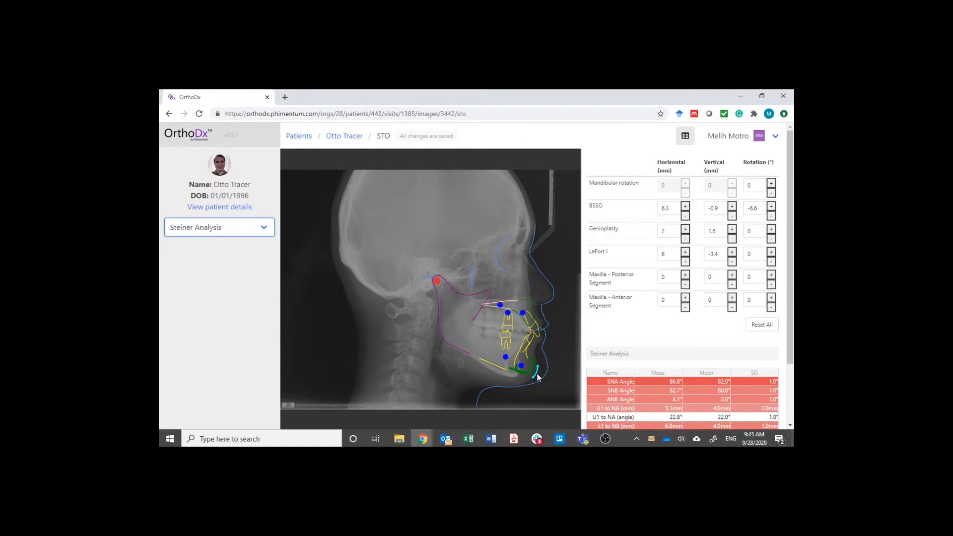
pyautogui.moveTo(537, 375); pyautogui.dragTo(541, 372)
# - Adjust the BSSO segment to about 4 mm horizontal, -4.7 mm vertical and -4.6° rotation, and rotate the mandible to about -3.1°
pyautogui.moveTo(538, 376); pyautogui.dragTo(538, 379)
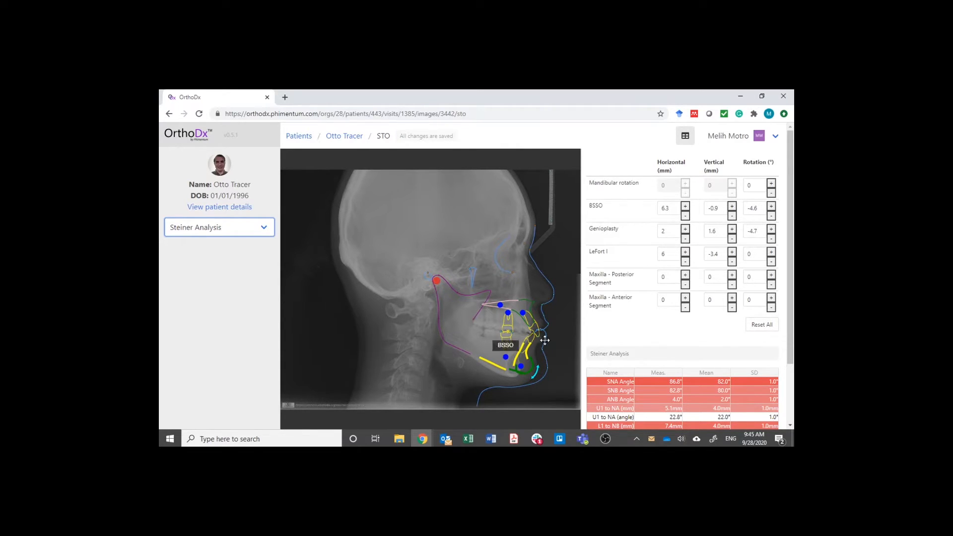
pyautogui.moveTo(506, 357); pyautogui.dragTo(502, 361)
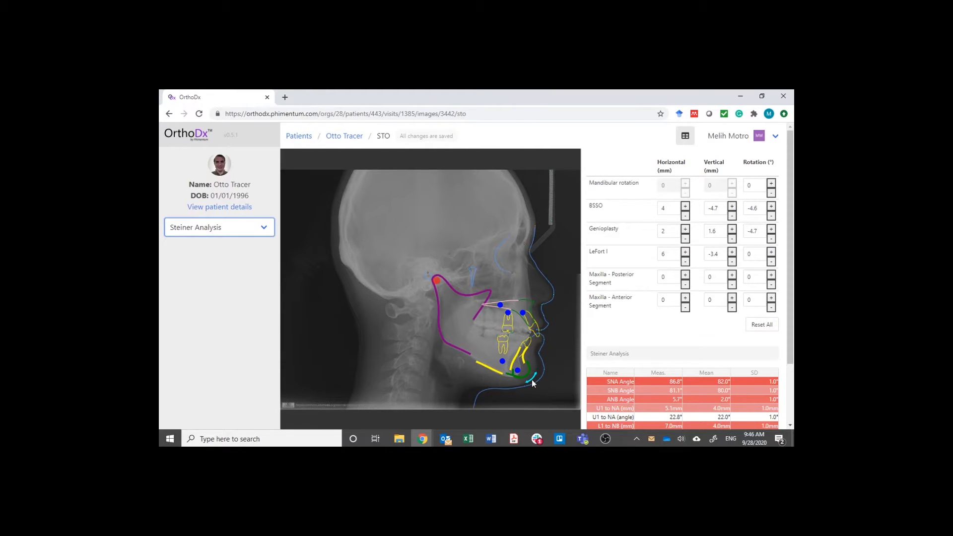
pyautogui.moveTo(531, 380); pyautogui.dragTo(534, 380)
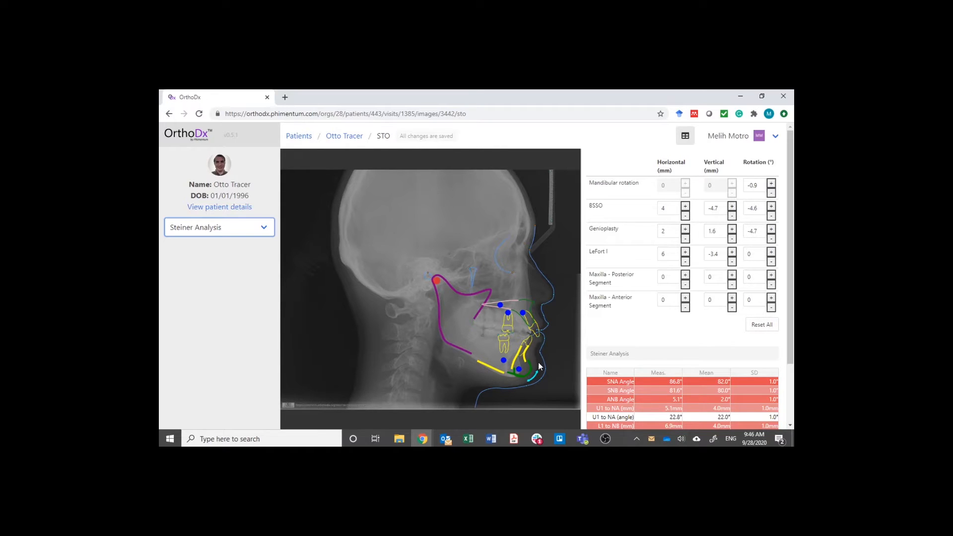
pyautogui.moveTo(535, 380); pyautogui.dragTo(540, 374)
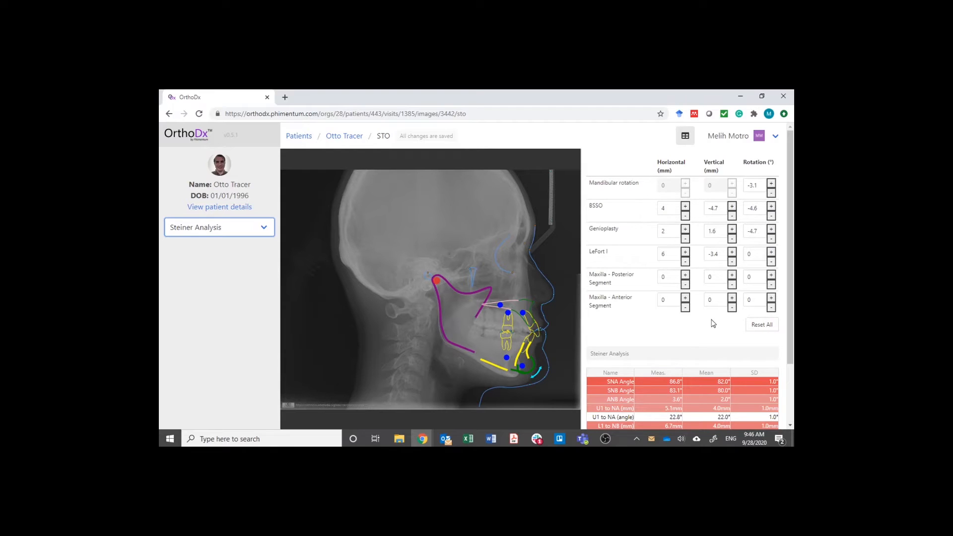
# - Export the surgical plan as a PDF report using Downs' Analysis
pyautogui.click(775, 137)
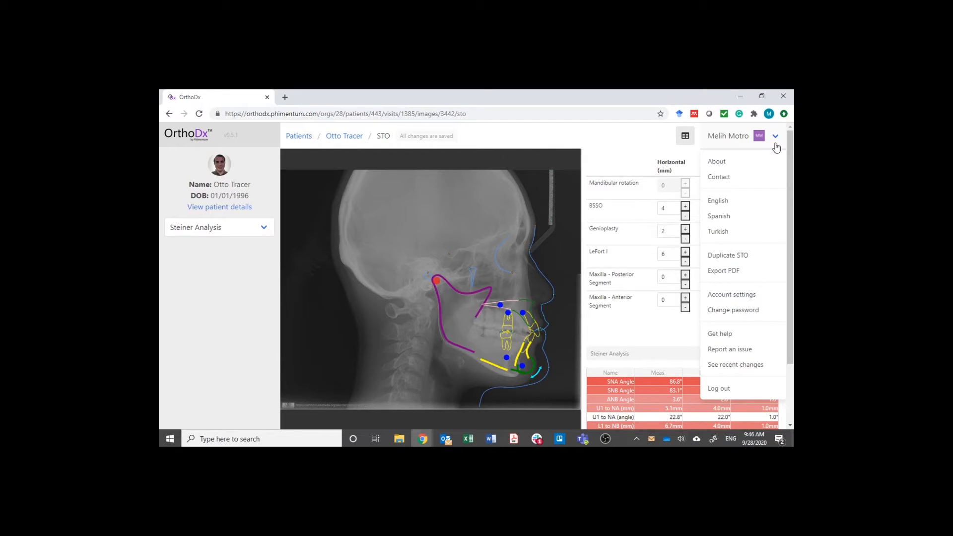
pyautogui.click(715, 275)
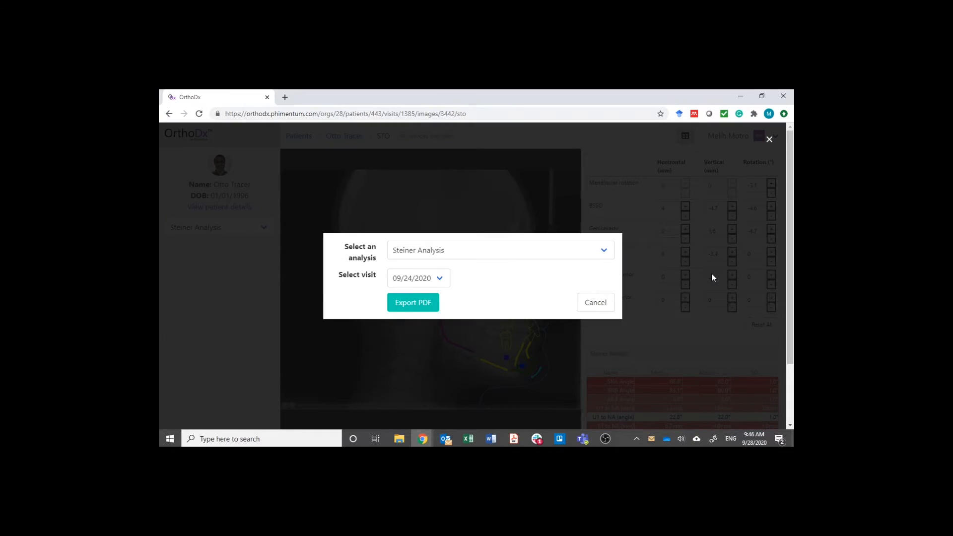
pyautogui.click(492, 258)
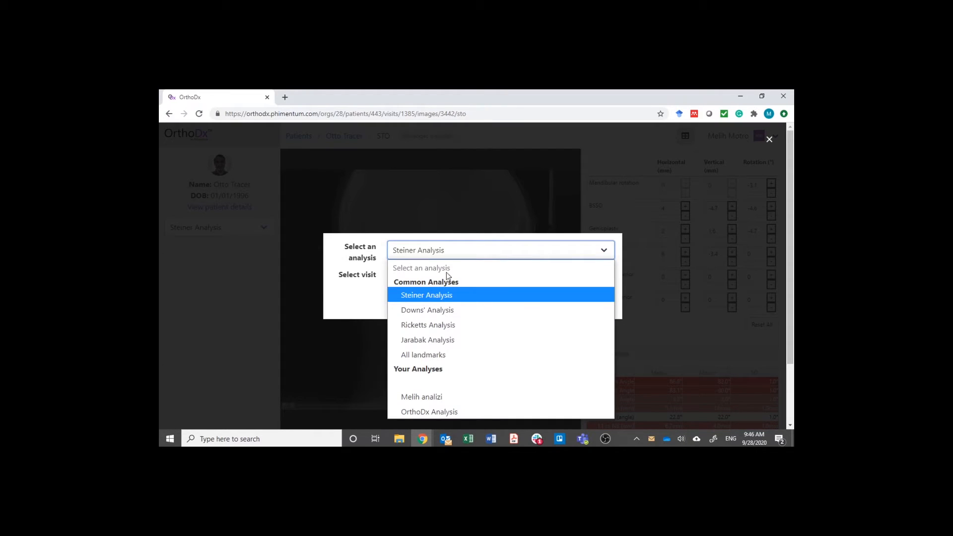
pyautogui.click(417, 309)
pyautogui.click(426, 310)
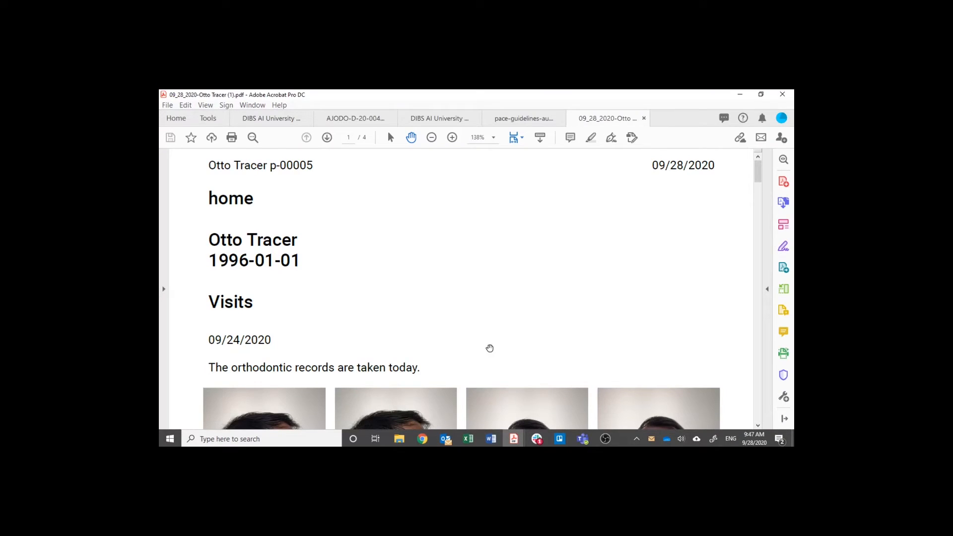
# - Examine the exported PDF report in Adobe Acrobat from the visit records to the STO movement table, and return to OrthoDx
pyautogui.scroll(-10, 490, 348)
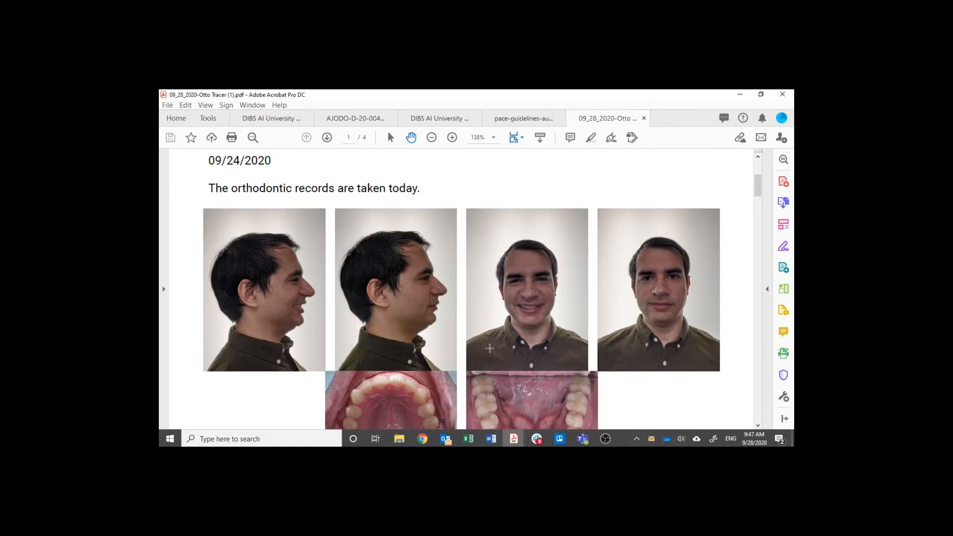
pyautogui.scroll(-10, 490, 348)
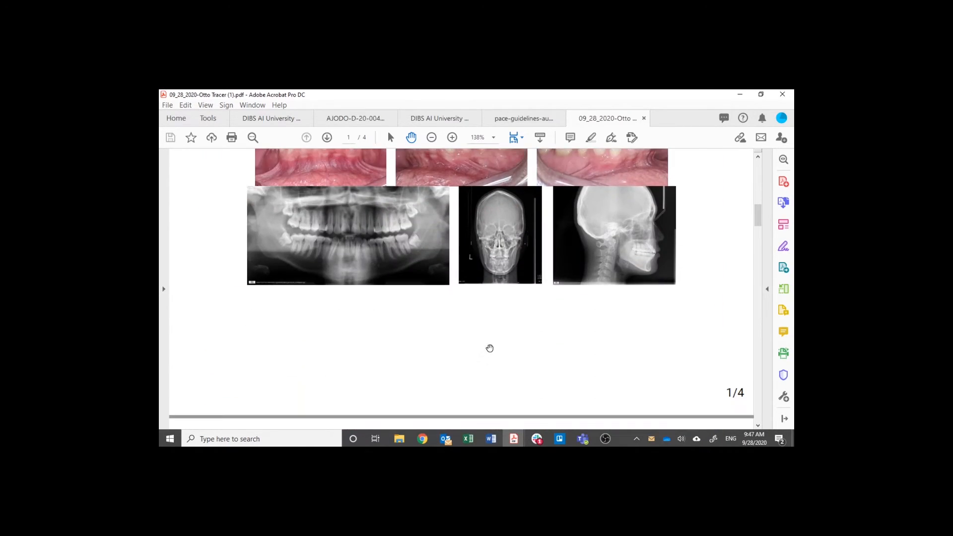
pyautogui.scroll(-12, 490, 348)
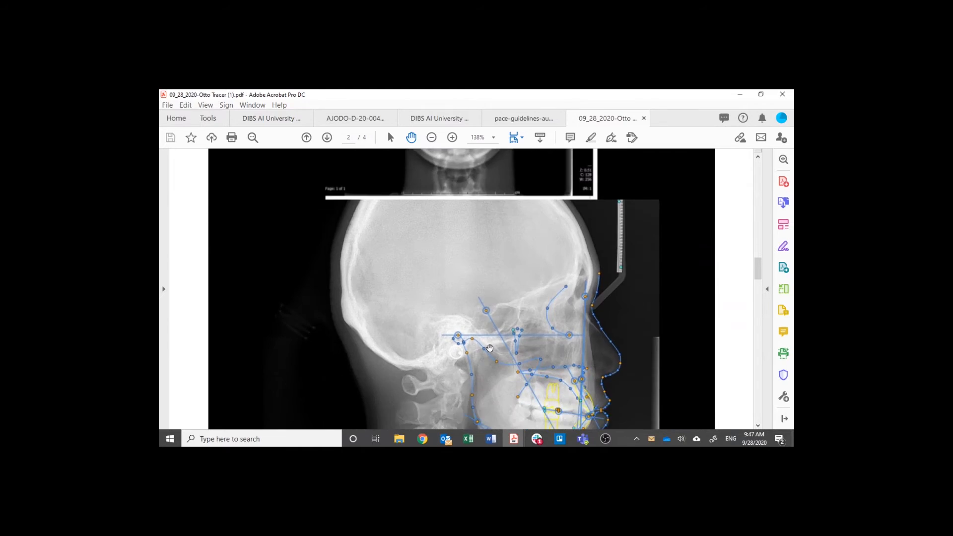
pyautogui.scroll(-10, 490, 348)
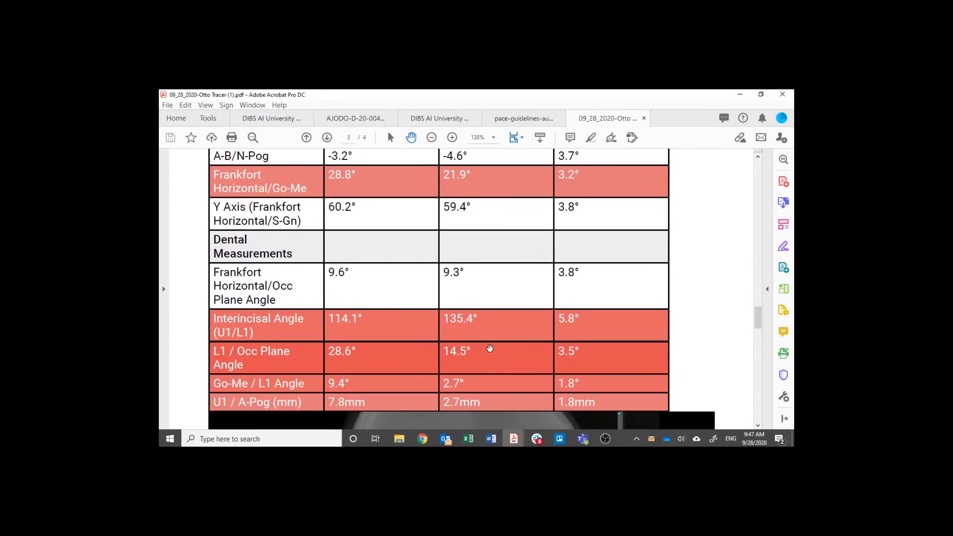
pyautogui.scroll(-4, 490, 348)
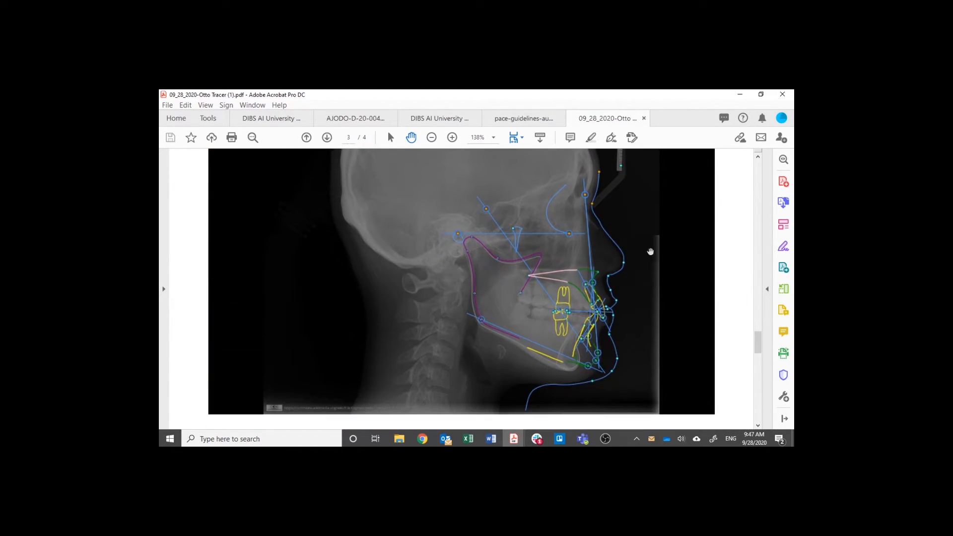
pyautogui.scroll(-5, 530, 372)
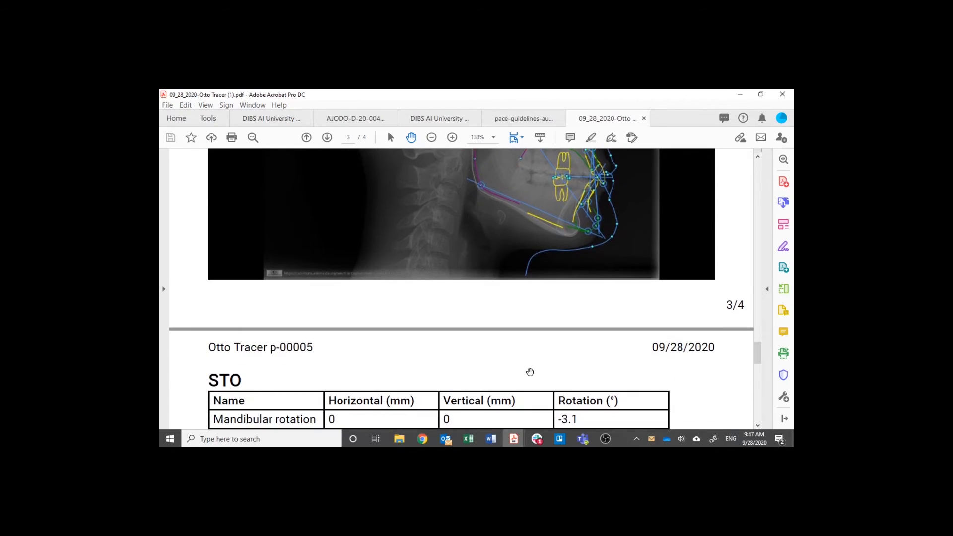
pyautogui.scroll(-1, 530, 372)
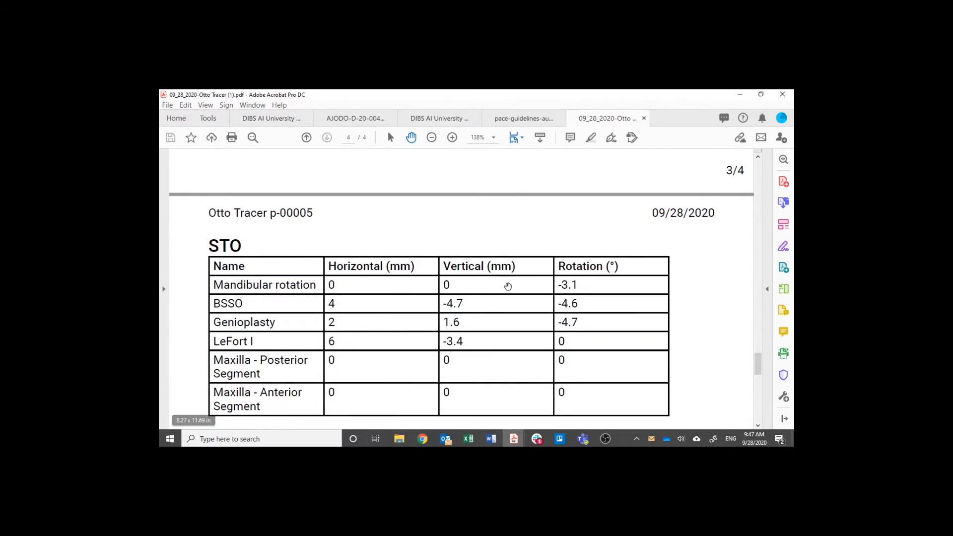
pyautogui.click(739, 95)
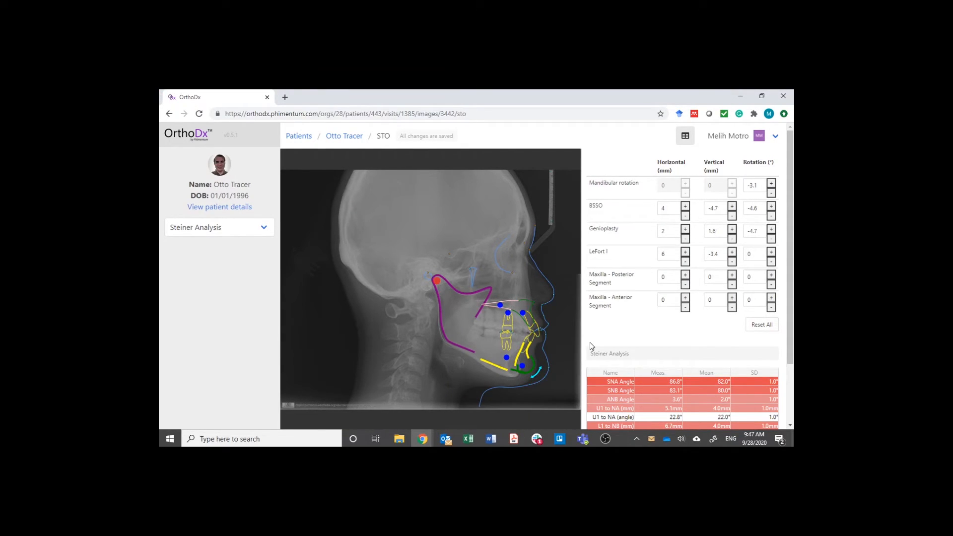
# - Duplicate the STO and set the copy's genioplasty horizontal, vertical and rotation values to 0
pyautogui.click(776, 137)
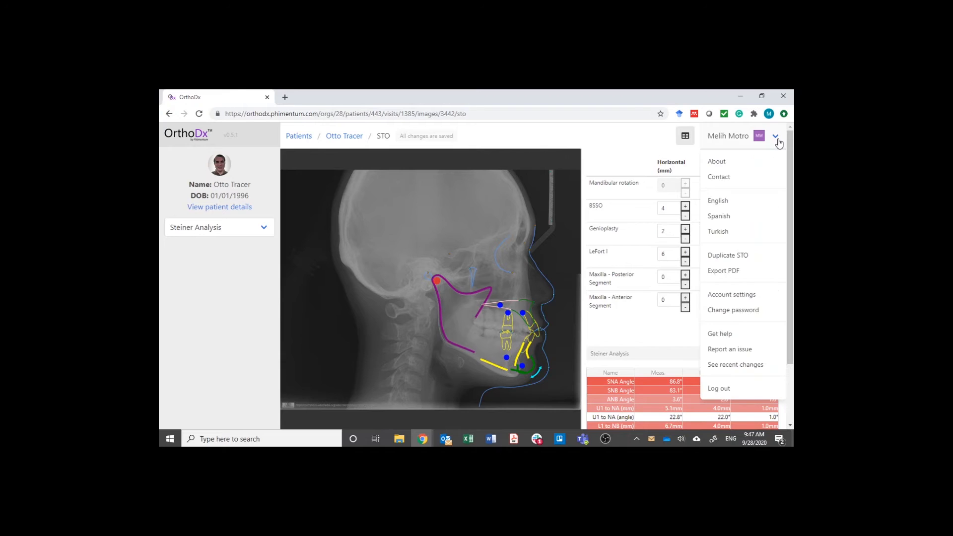
pyautogui.click(718, 259)
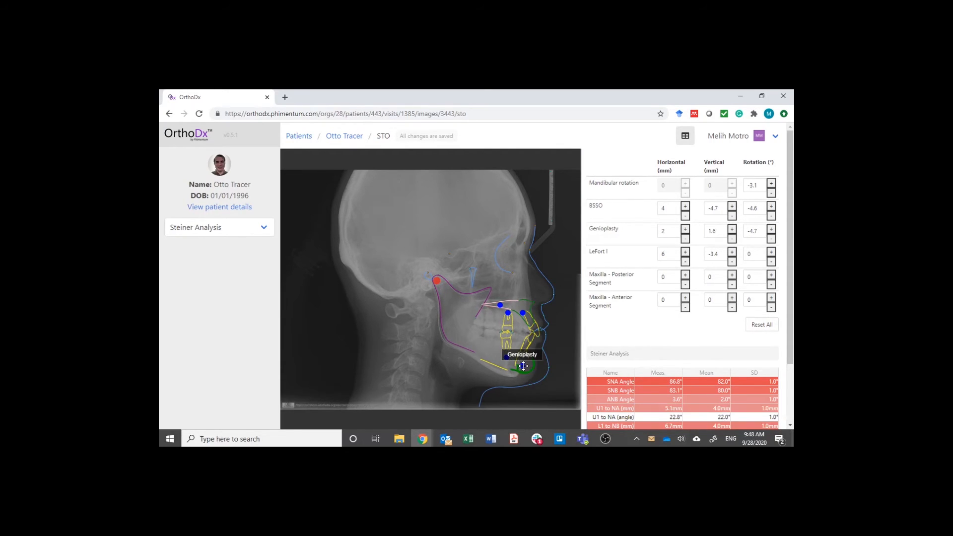
pyautogui.click(670, 234)
pyautogui.moveTo(670, 235); pyautogui.dragTo(641, 238)
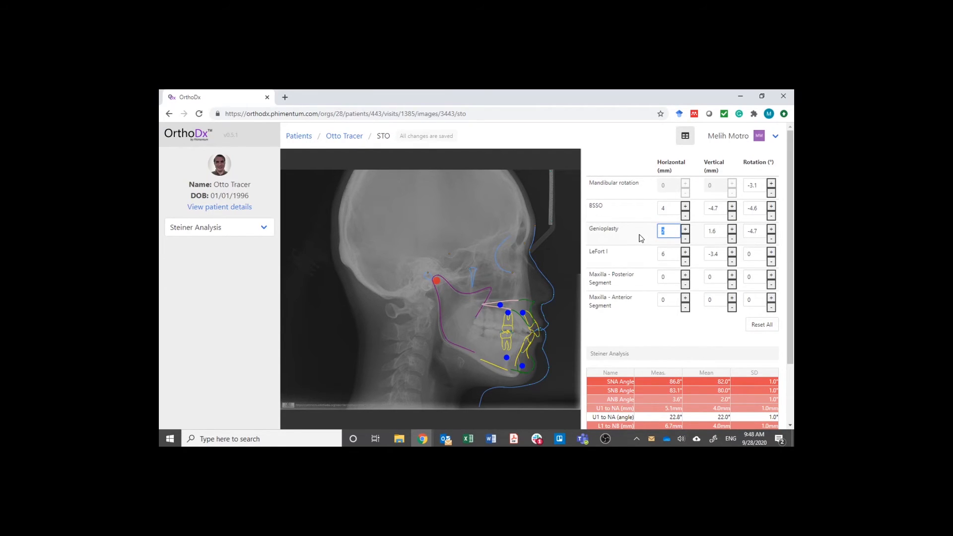
pyautogui.write('0')
pyautogui.press('Tab')
pyautogui.write('0')
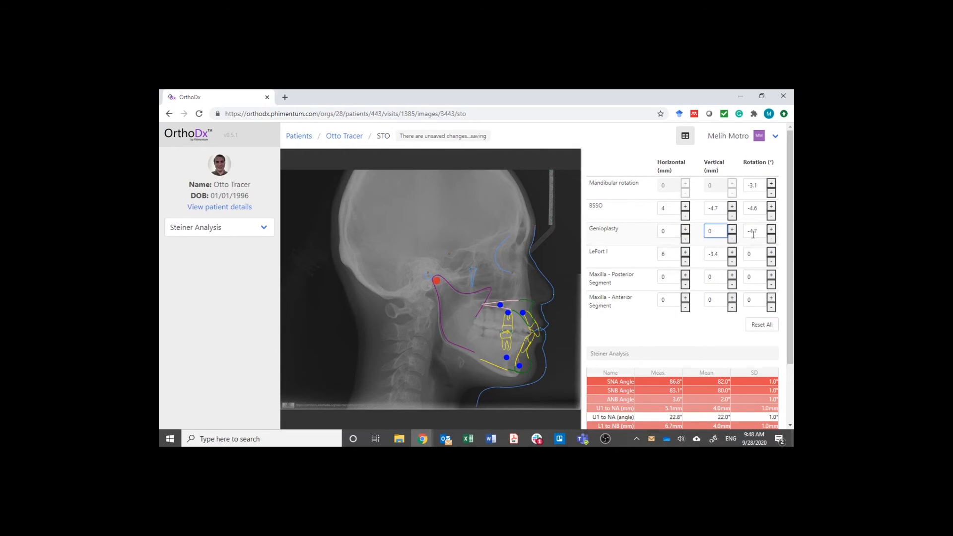
pyautogui.press('Tab')
pyautogui.write('0')
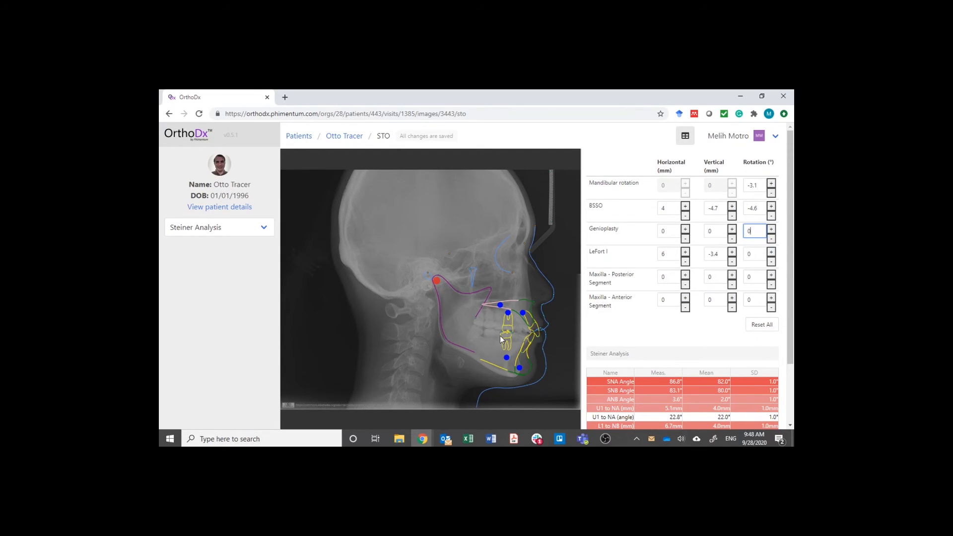
# - Create a new STO from the lateral ceph image in the patient's record and go back to that record
pyautogui.click(350, 141)
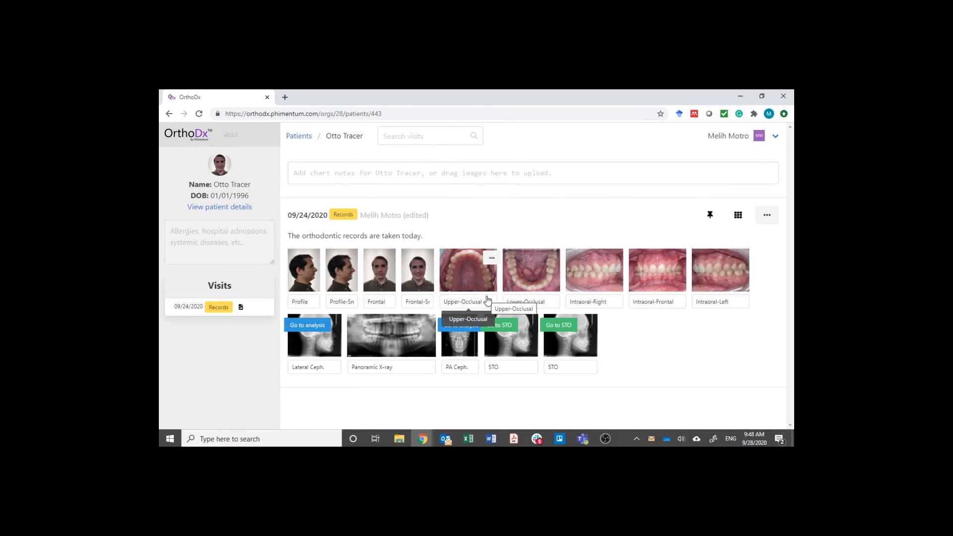
pyautogui.click(338, 327)
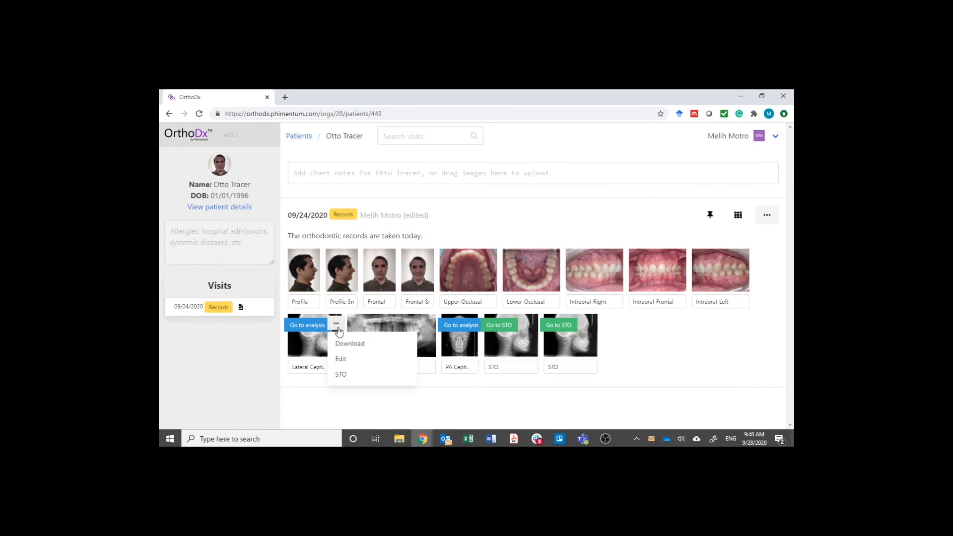
pyautogui.click(341, 374)
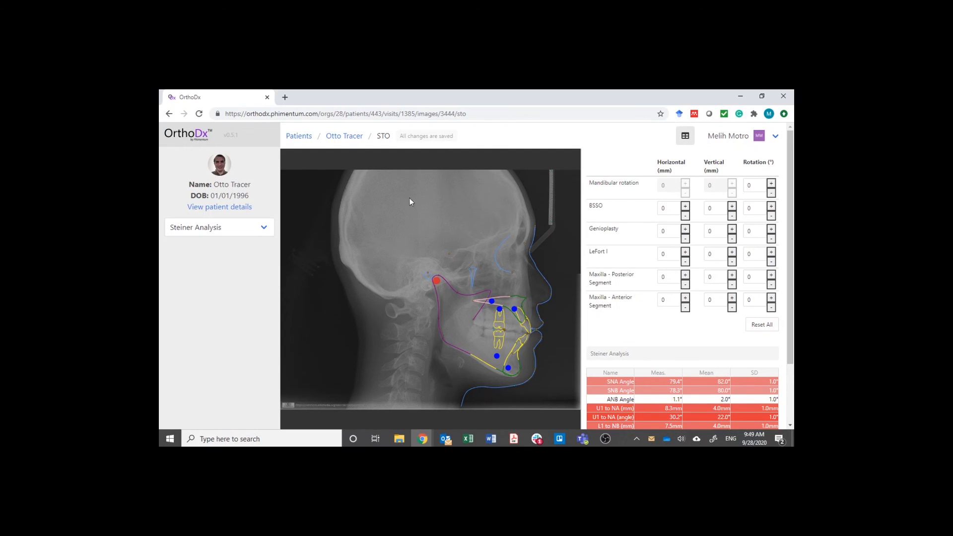
pyautogui.click(345, 139)
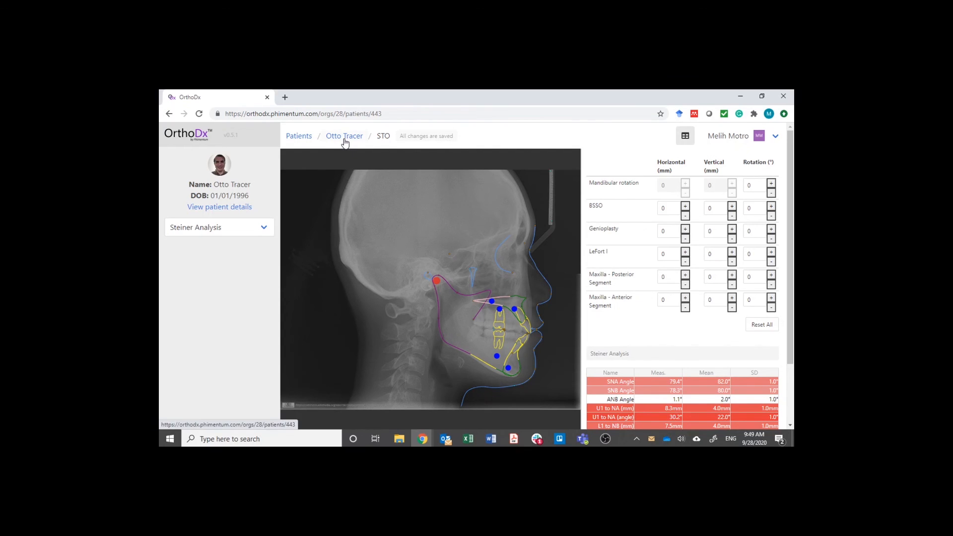